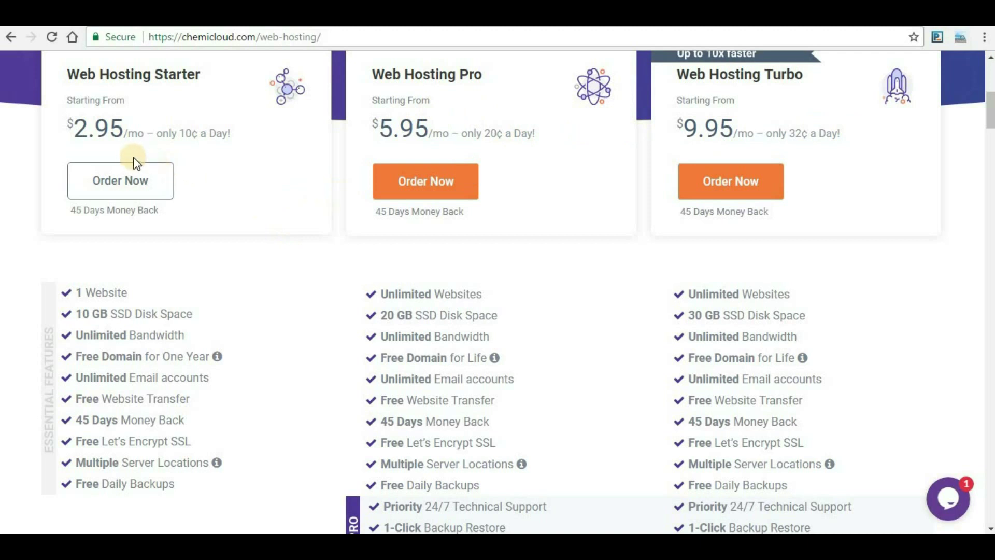
# Step: Start a Starter plan order and enter 'techieblogger' as the new domain to register
pyautogui.click(120, 183)
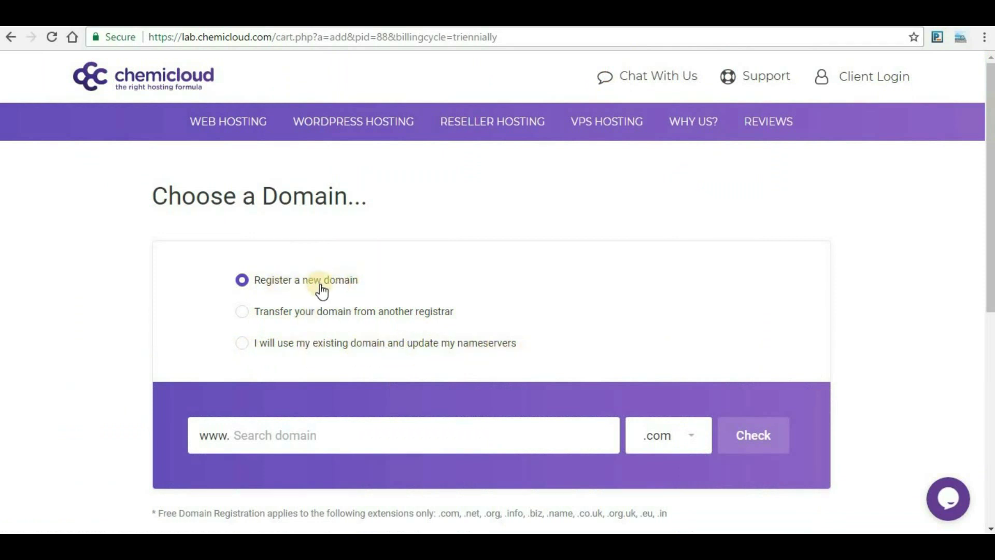
pyautogui.click(312, 436)
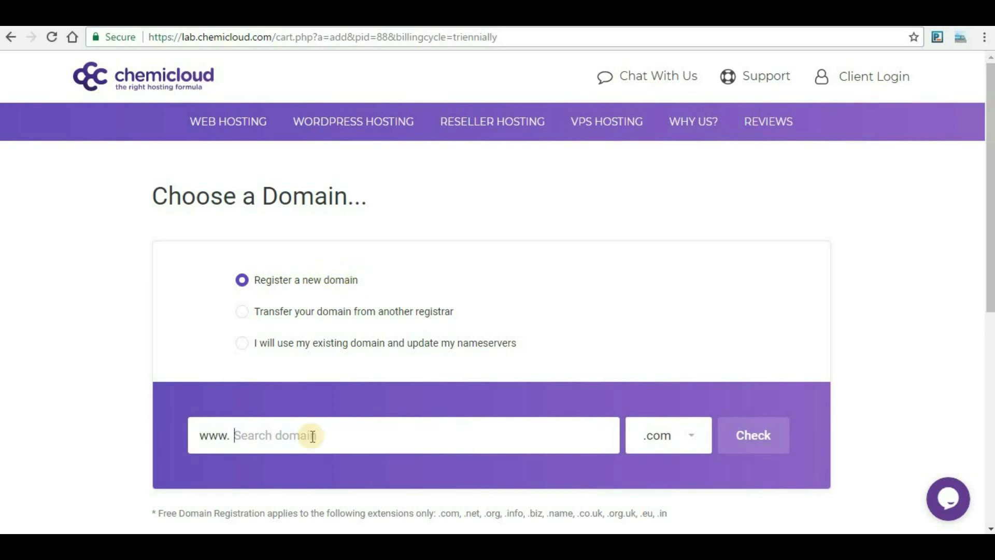
pyautogui.write('te')
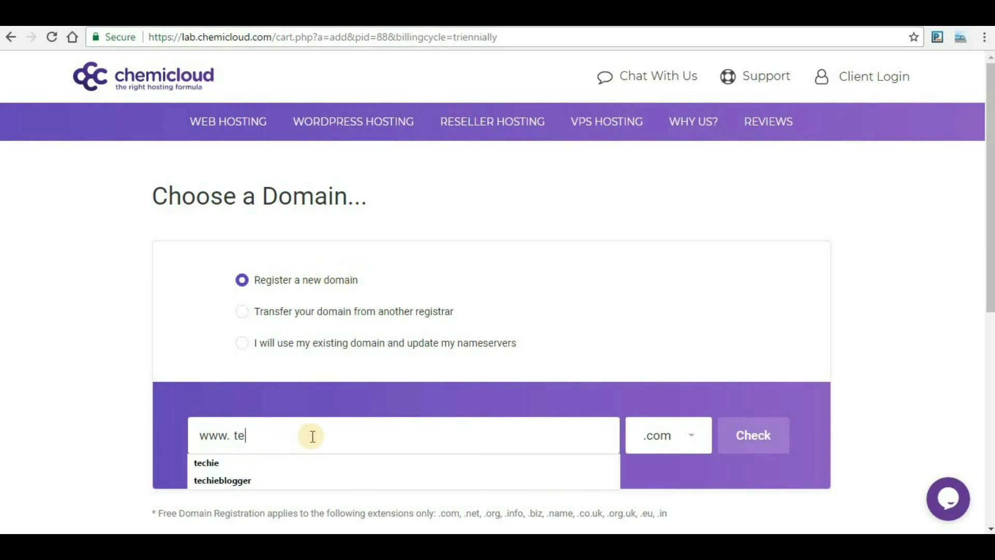
pyautogui.press('Down')
pyautogui.press('Down')
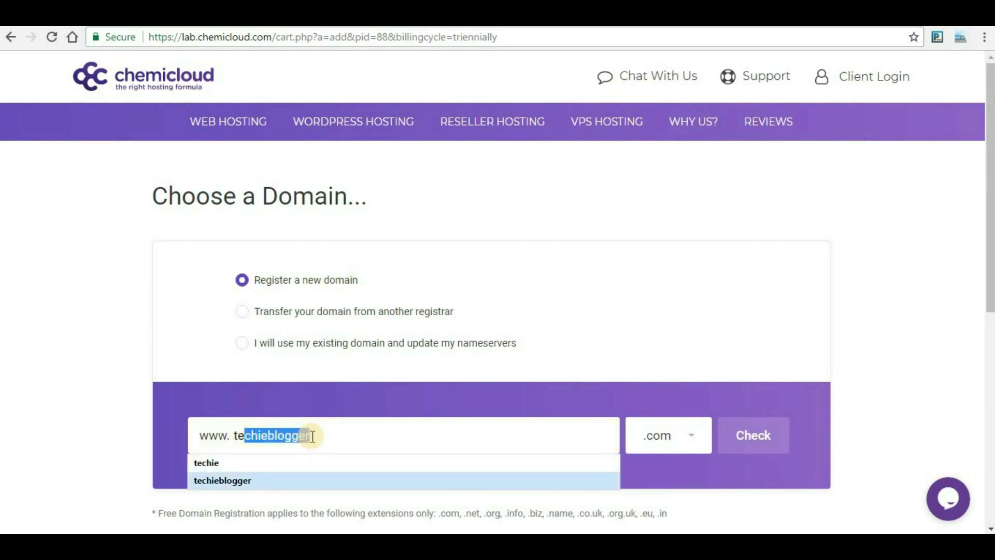
pyautogui.press('Right')
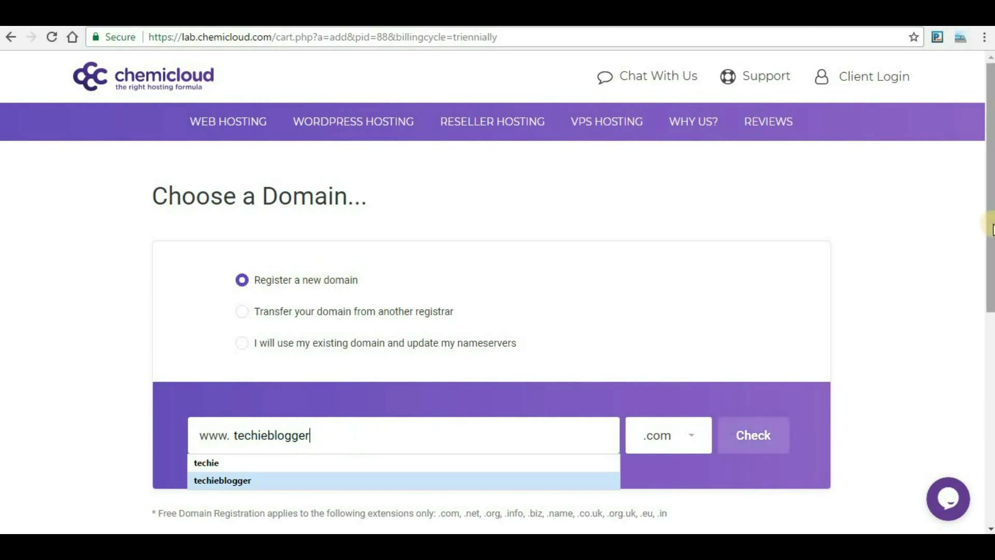
pyautogui.scroll(-1, 990, 230)
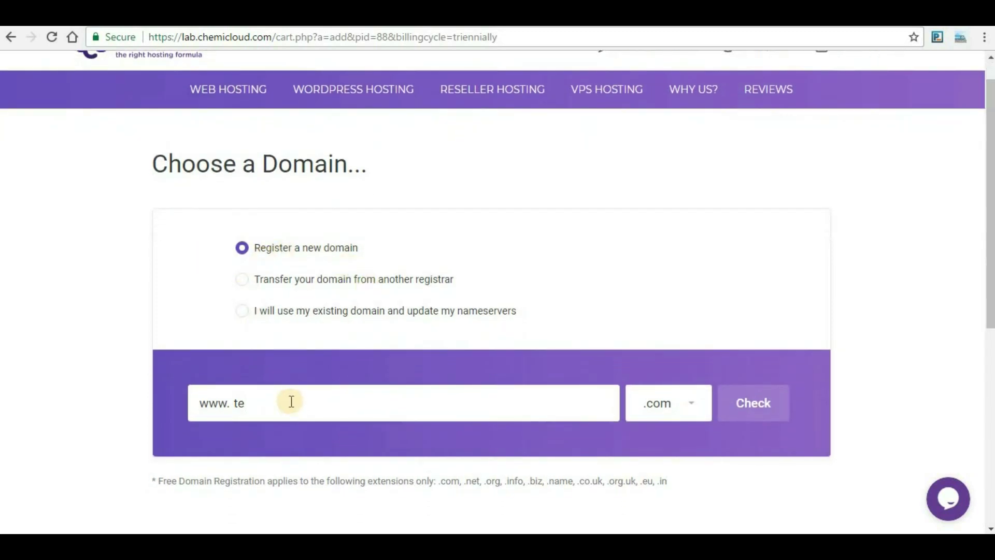
pyautogui.click(292, 401)
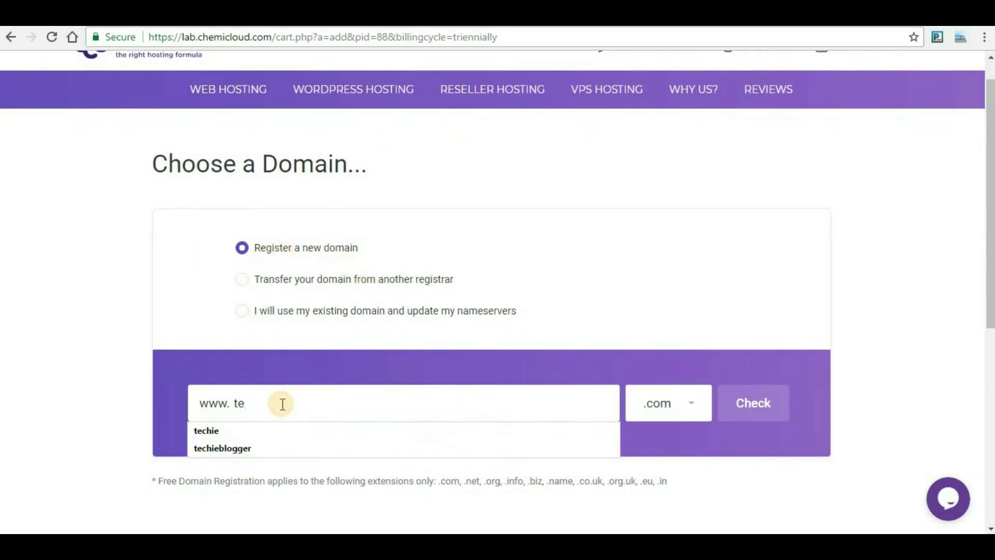
pyautogui.click(266, 449)
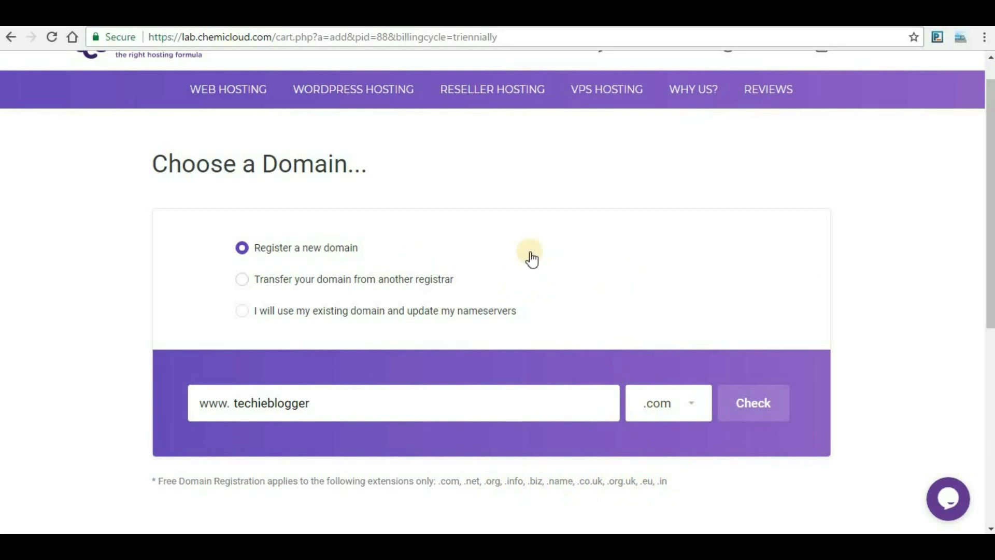
# Step: Check techieblogger.com (unavailable), then change it to techieblogging.com, available at $12.95
pyautogui.click(769, 403)
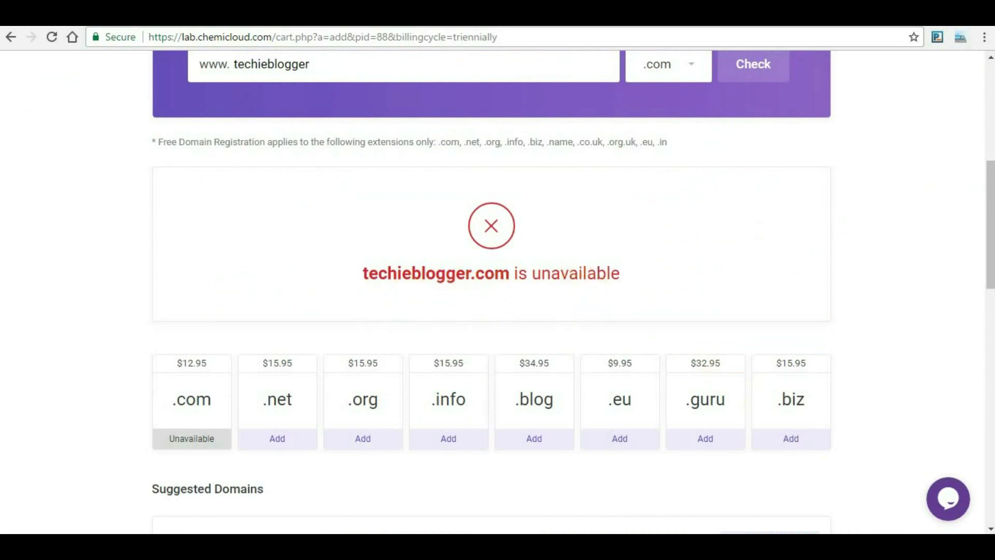
pyautogui.moveTo(989, 215); pyautogui.dragTo(991, 122)
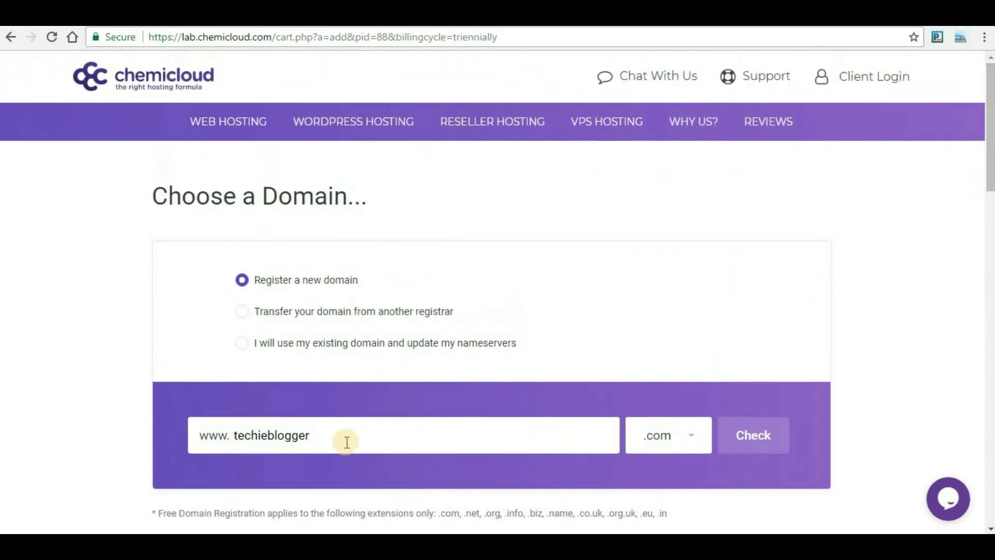
pyautogui.click(339, 435)
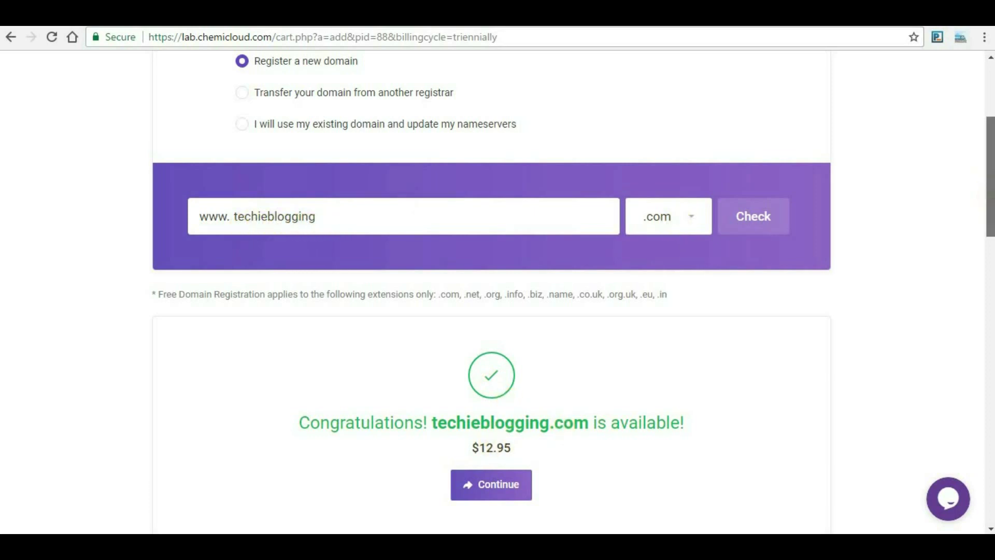
pyautogui.scroll(-3, 618, 311)
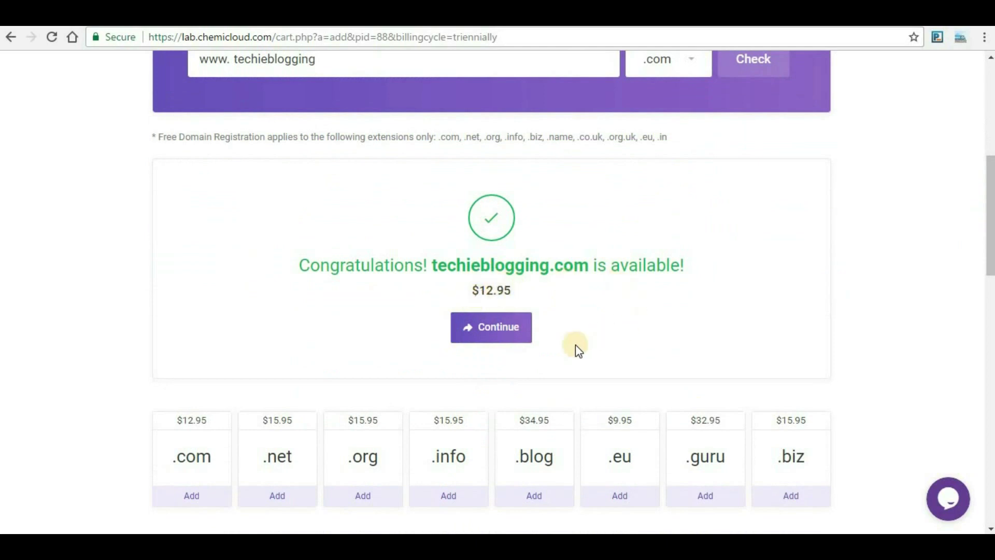
# Step: Continue with techieblogging.com and choose biennial billing, bringing the total to $94.80
pyautogui.click(495, 330)
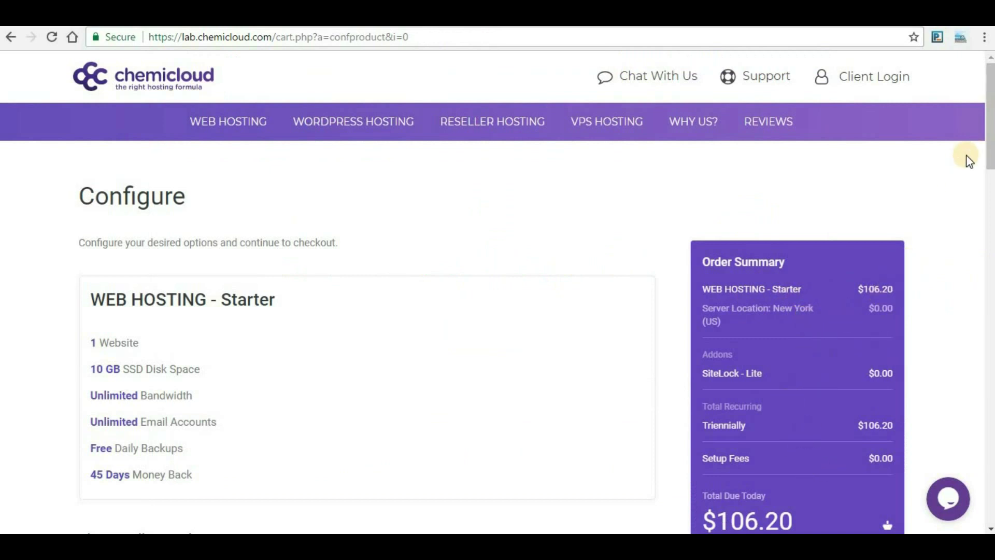
pyautogui.moveTo(990, 127); pyautogui.dragTo(978, 196)
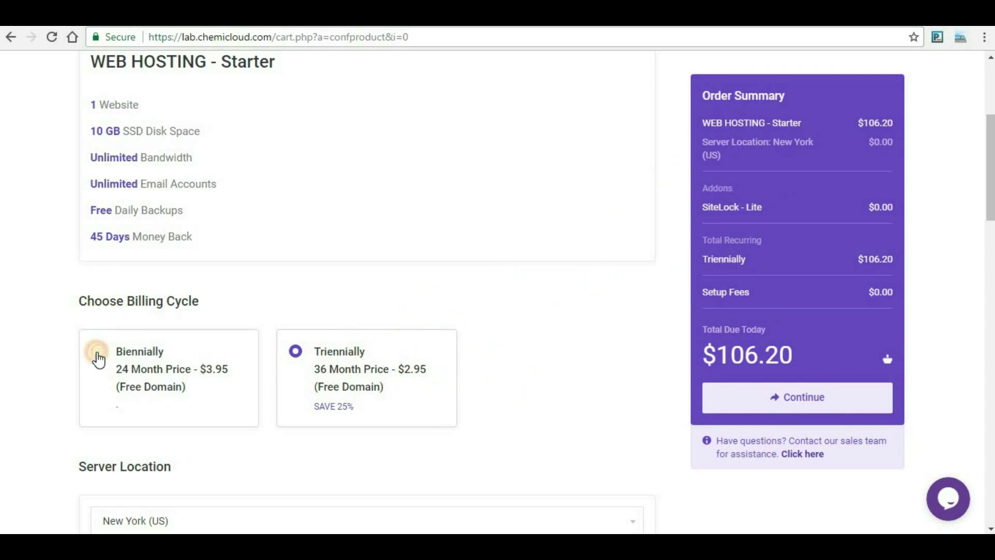
pyautogui.click(98, 353)
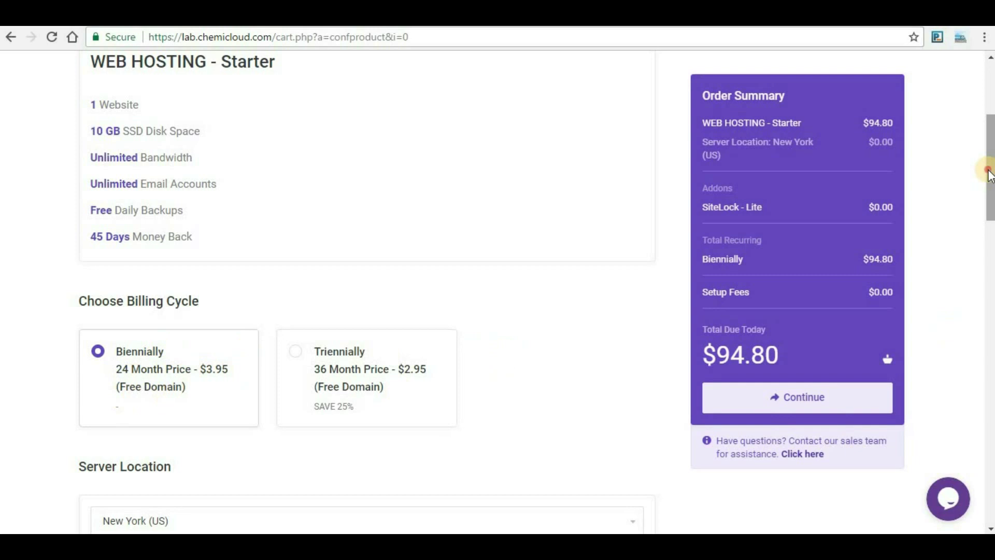
# Step: Set the server location to Singapore (SG) and review the add-ons without changing them
pyautogui.moveTo(988, 173); pyautogui.dragTo(990, 236)
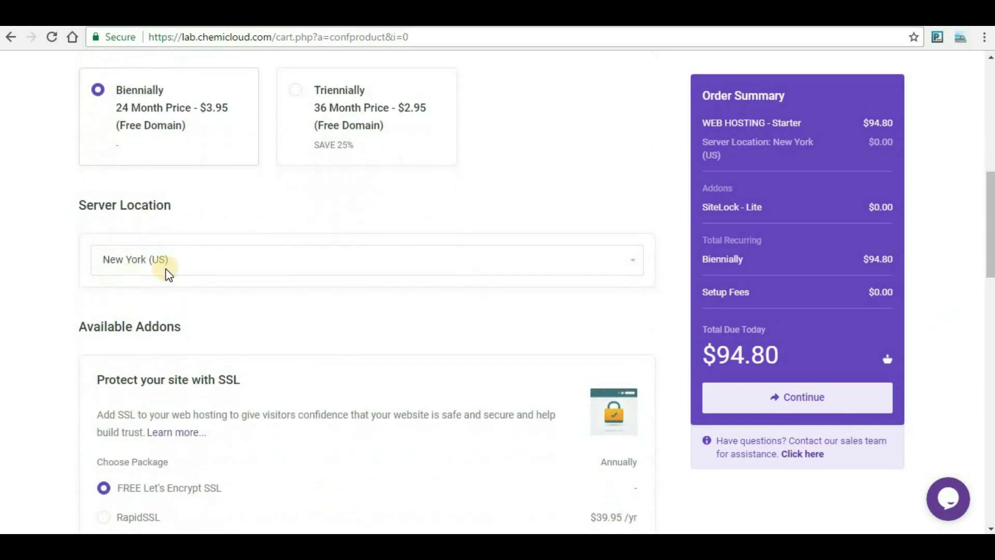
pyautogui.click(185, 269)
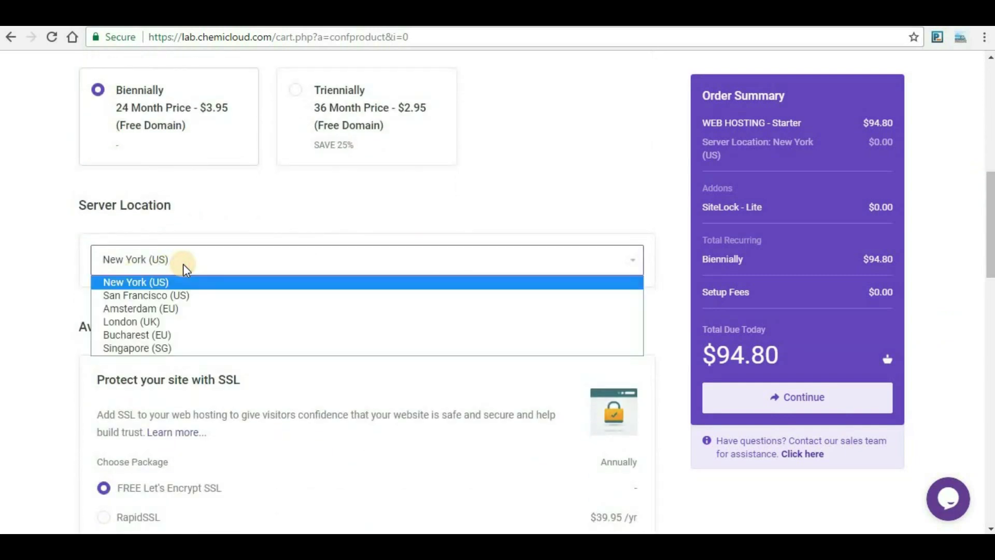
pyautogui.click(168, 348)
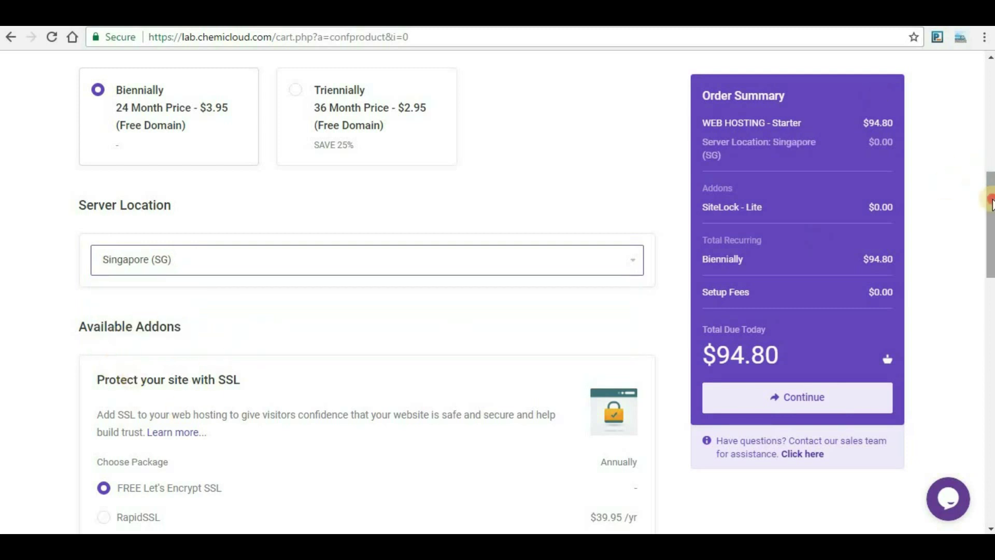
pyautogui.moveTo(989, 222); pyautogui.dragTo(990, 244)
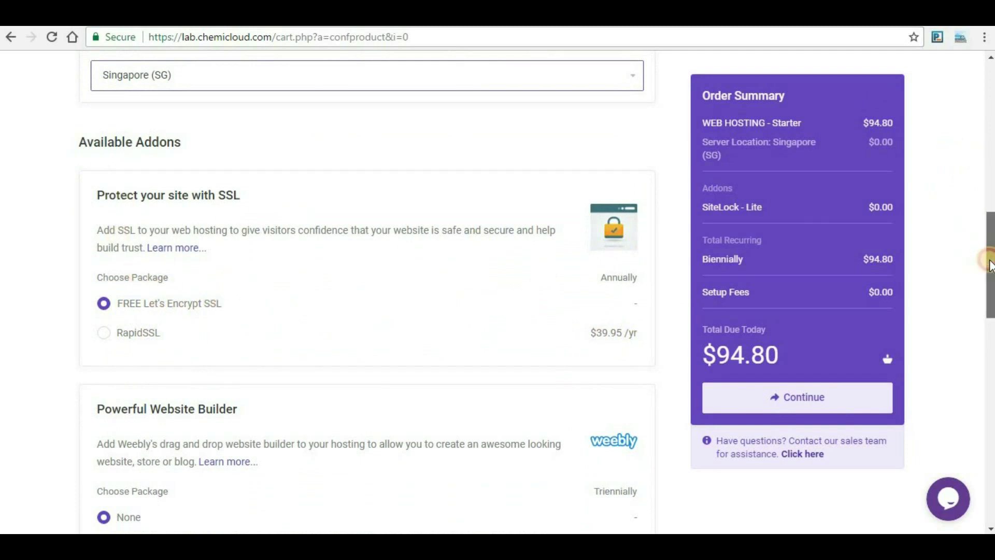
pyautogui.moveTo(989, 259); pyautogui.dragTo(989, 314)
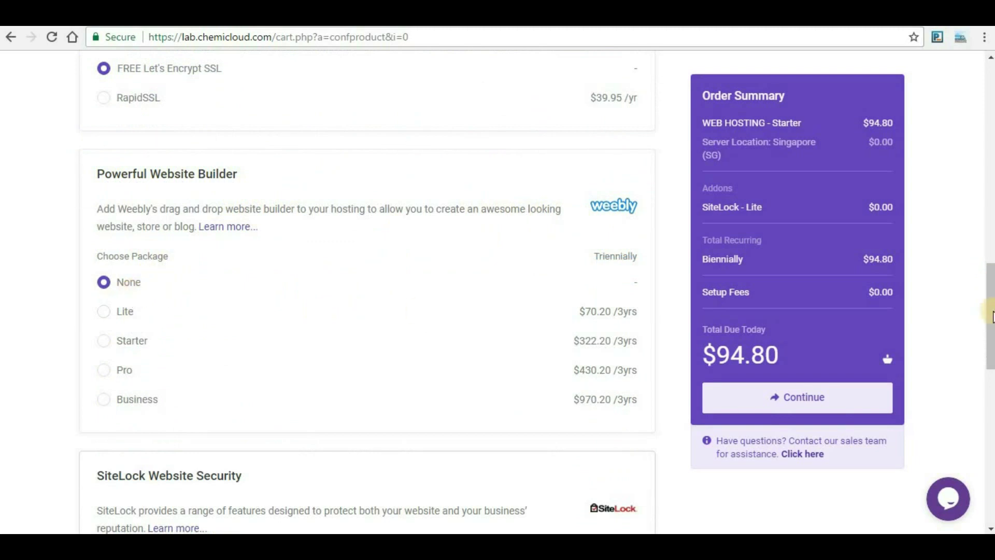
pyautogui.moveTo(991, 317); pyautogui.dragTo(991, 380)
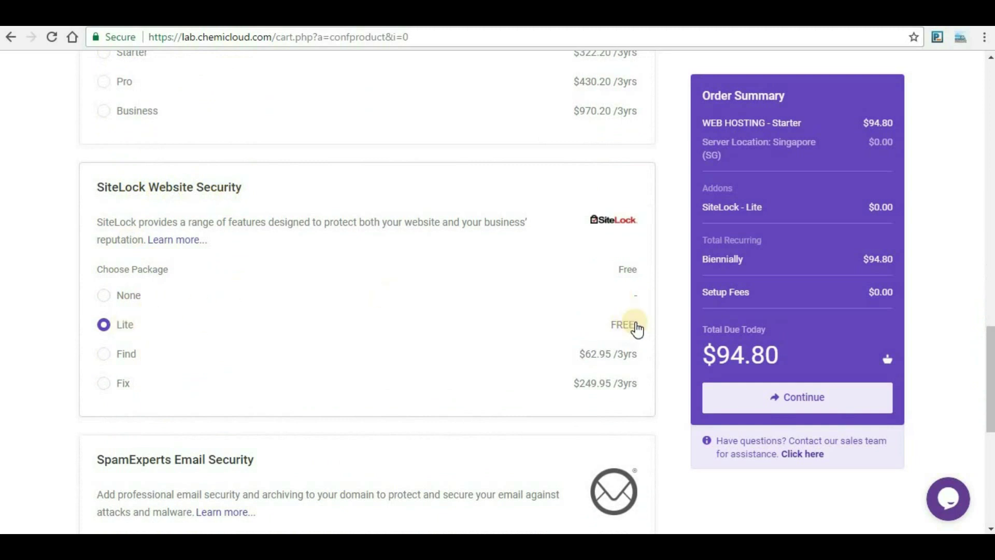
pyautogui.moveTo(990, 414); pyautogui.dragTo(990, 466)
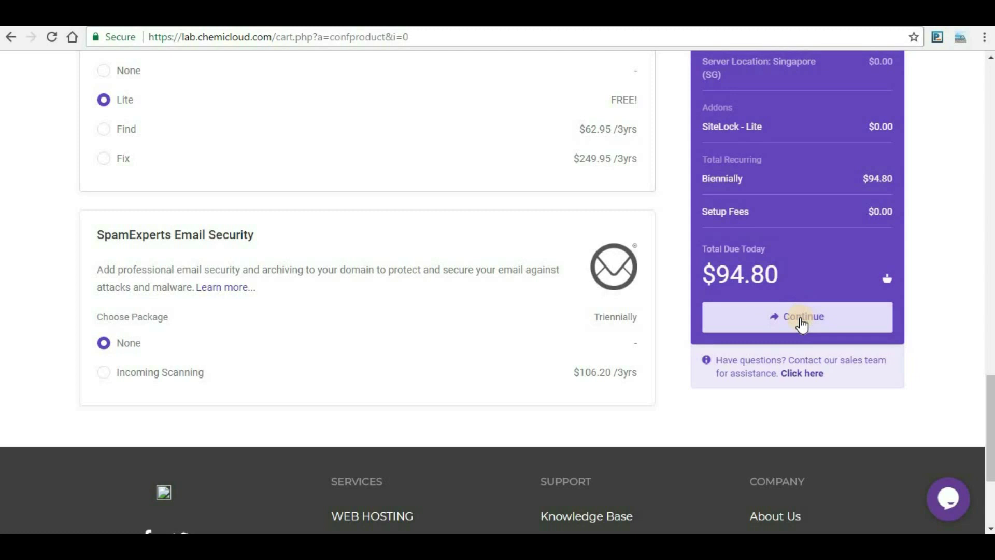
# Step: Continue through Domains Configuration to Review & Checkout and scroll to the Promotion box
pyautogui.click(799, 320)
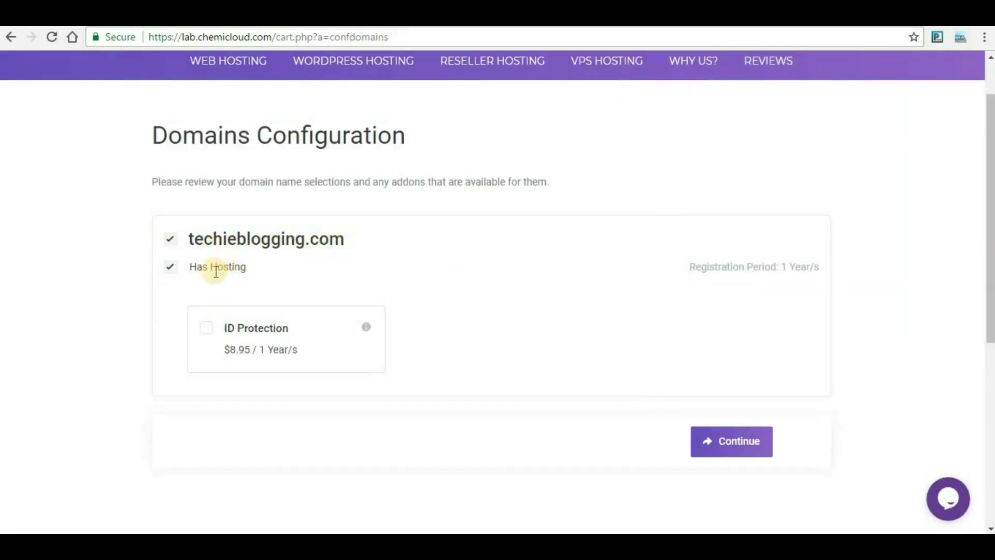
pyautogui.moveTo(827, 268); pyautogui.dragTo(770, 268)
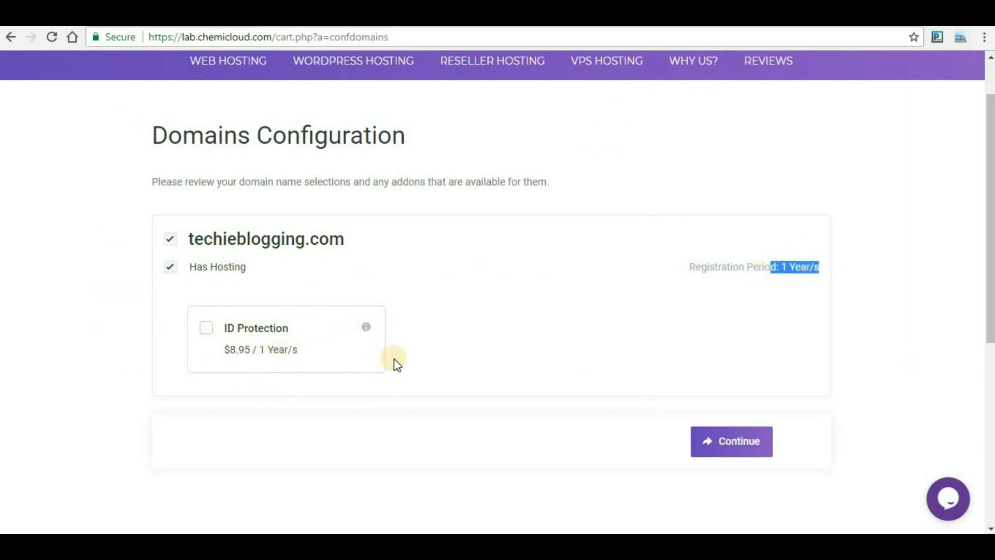
pyautogui.click(730, 441)
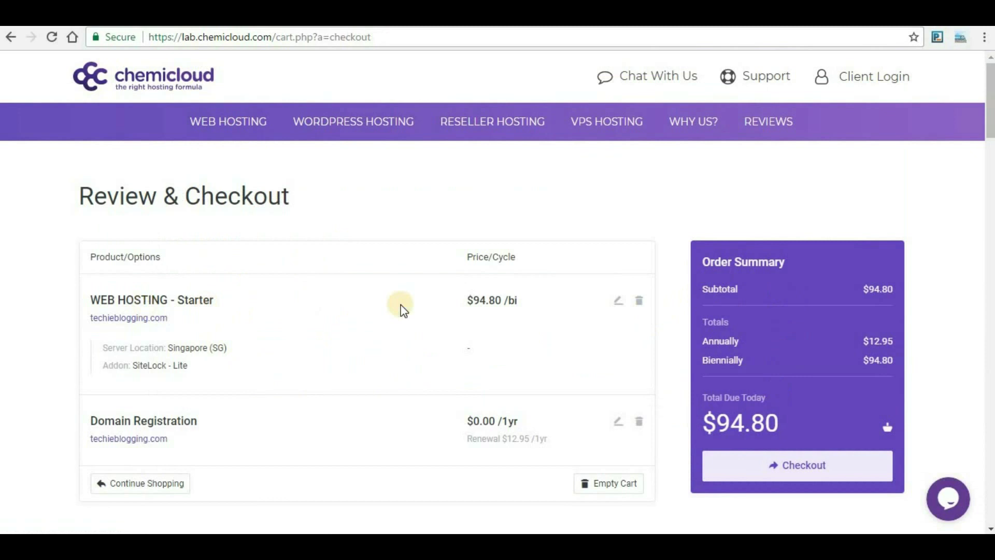
pyautogui.scroll(-1, 948, 167)
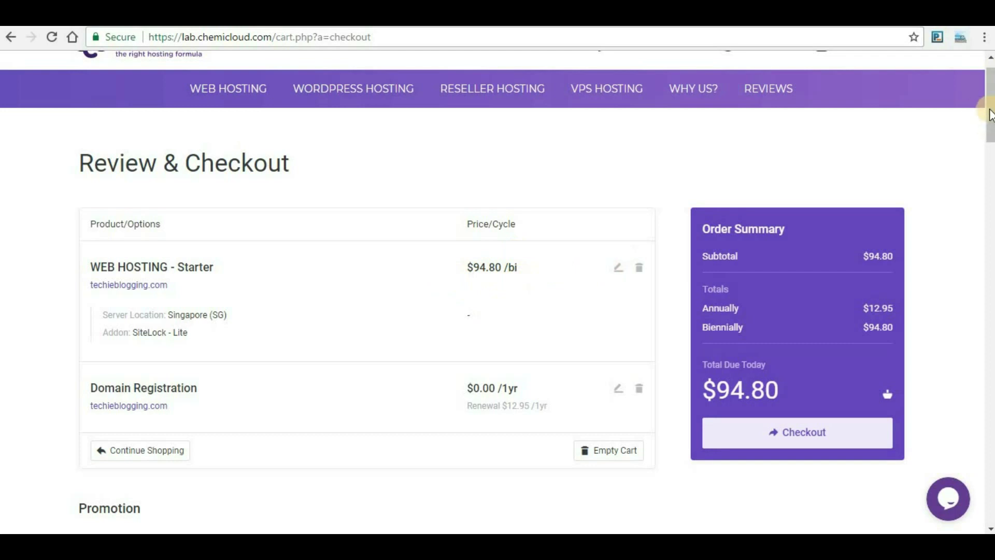
pyautogui.moveTo(990, 132); pyautogui.dragTo(989, 151)
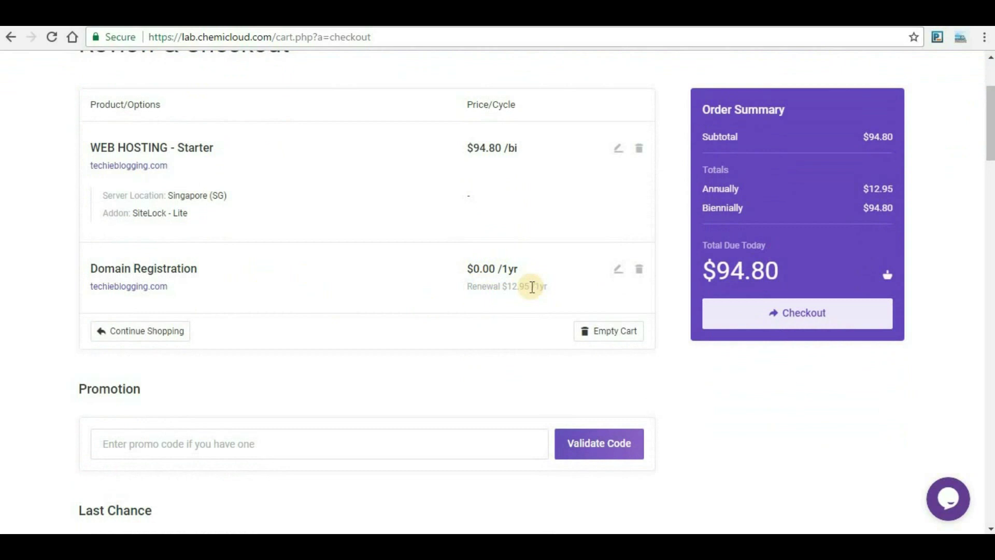
pyautogui.scroll(-5, 531, 287)
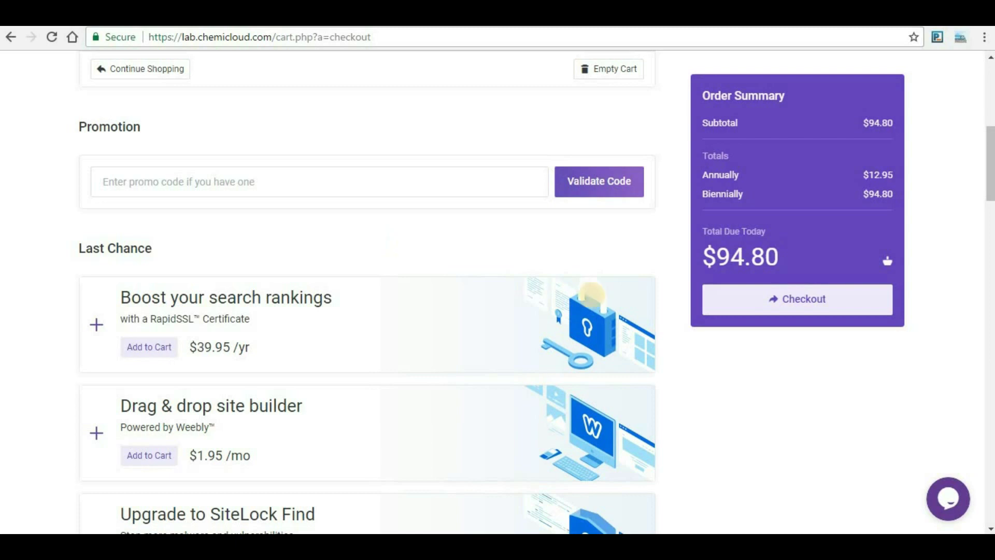
# Step: Validate promo code HOSTADVICE20 for 20% off, making $75.84 due today
pyautogui.click(342, 186)
pyautogui.write('HOSTADVICE20')
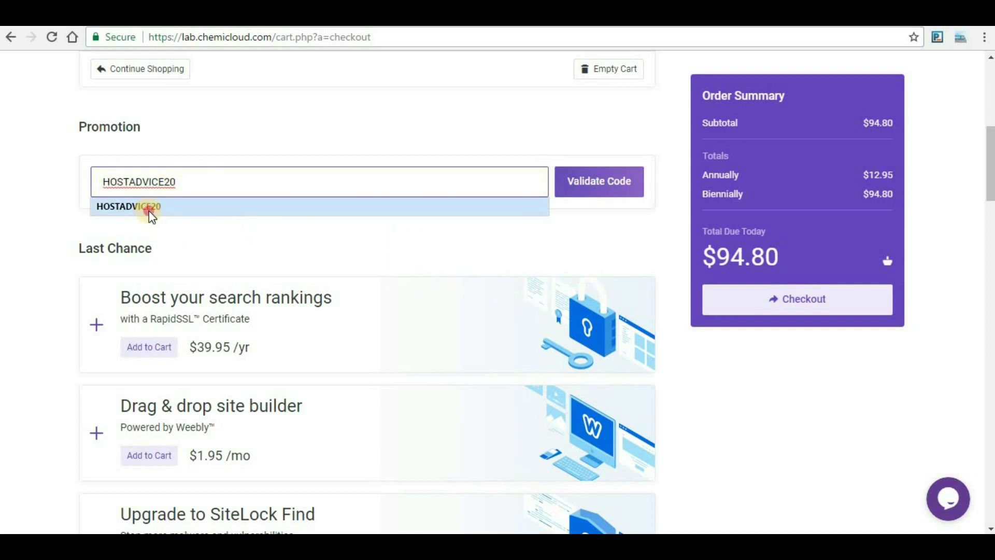
pyautogui.click(146, 210)
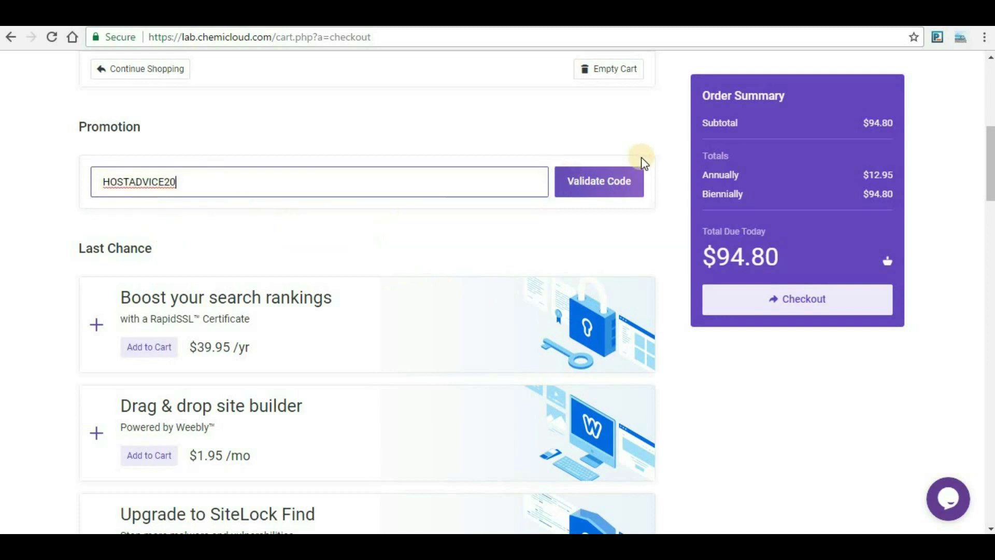
pyautogui.click(606, 185)
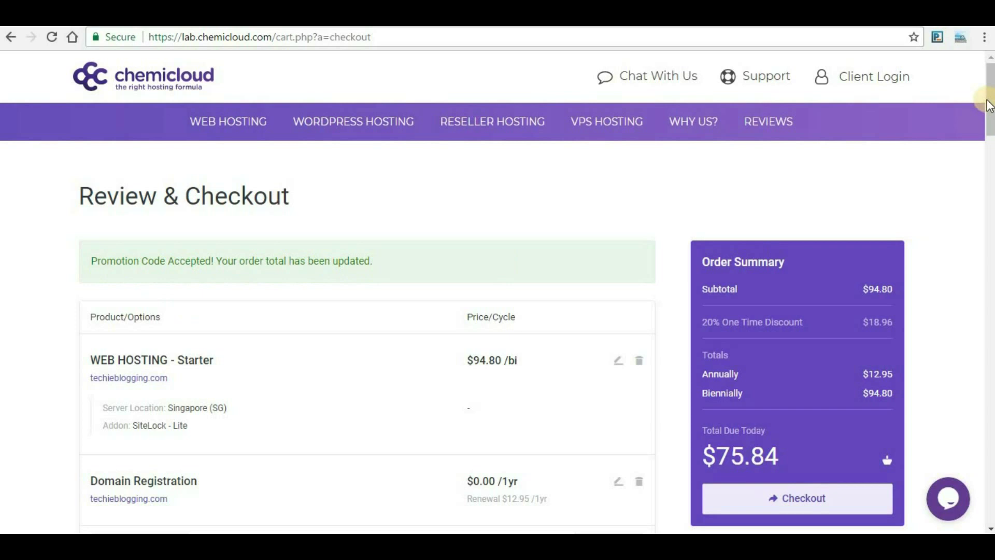
pyautogui.moveTo(990, 119); pyautogui.dragTo(991, 166)
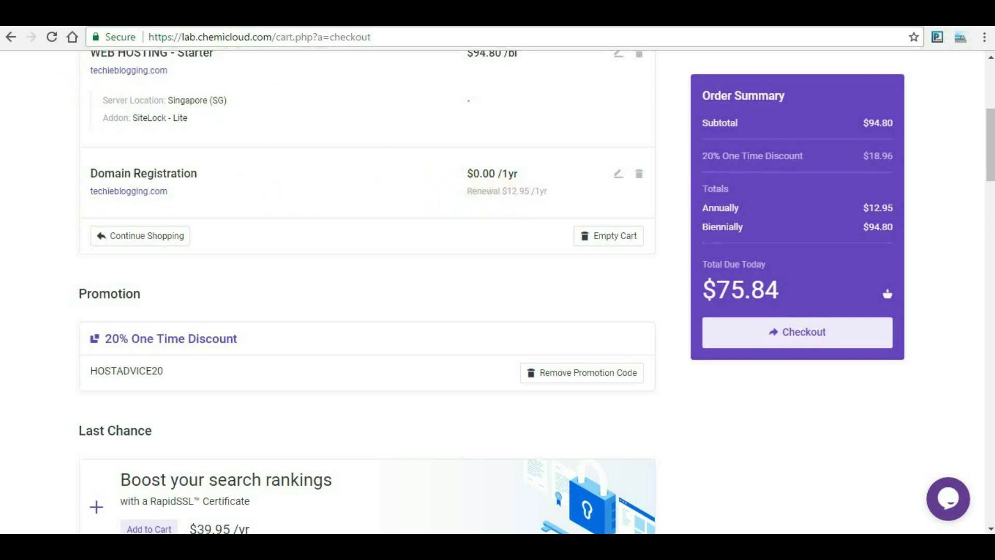
# Step: Scroll down the checkout page to the Billing Details section
pyautogui.moveTo(990, 136)
pyautogui.mouseDown()
pyautogui.moveTo(990, 201)
pyautogui.moveTo(991, 188)
pyautogui.mouseUp()
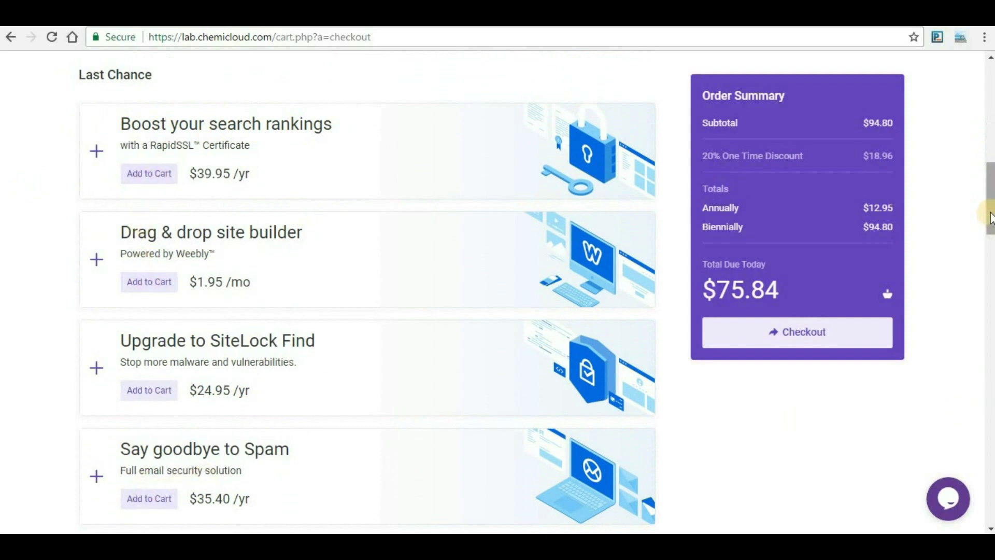
pyautogui.moveTo(991, 215)
pyautogui.mouseDown()
pyautogui.moveTo(984, 298)
pyautogui.moveTo(984, 256)
pyautogui.mouseUp()
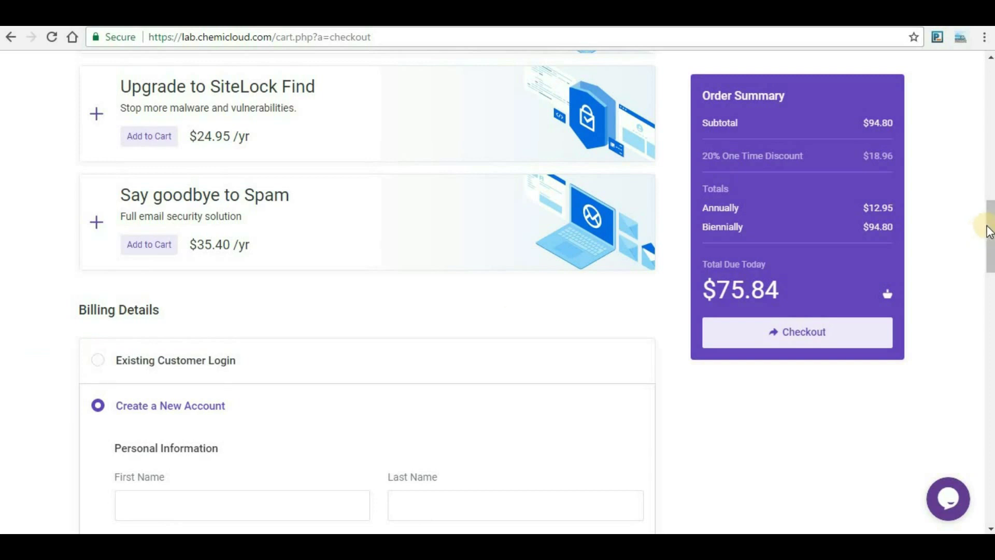
pyautogui.moveTo(988, 251); pyautogui.dragTo(987, 299)
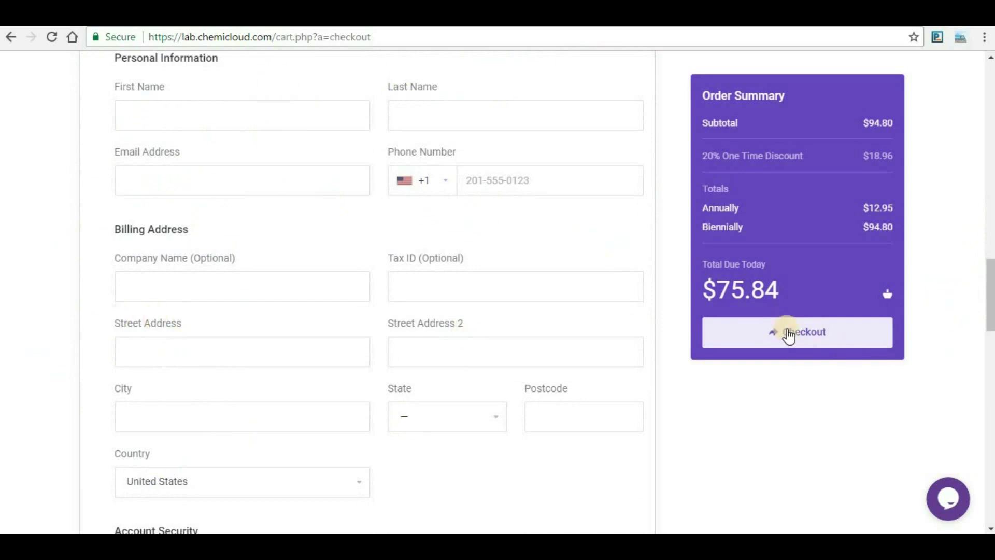
pyautogui.moveTo(987, 300); pyautogui.dragTo(987, 239)
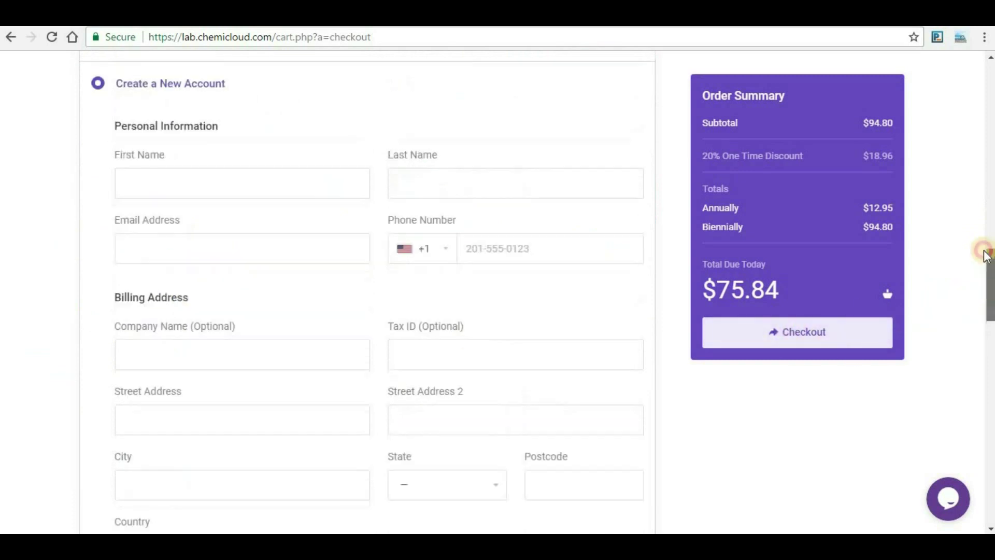
# Step: Sign in as an existing customer with email and password, and fill in payment details
pyautogui.click(127, 397)
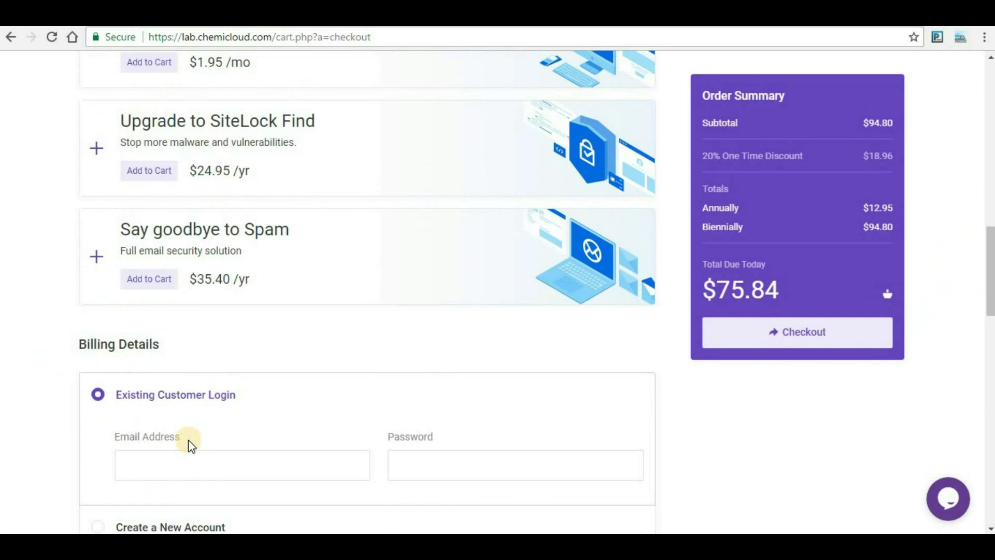
pyautogui.click(161, 464)
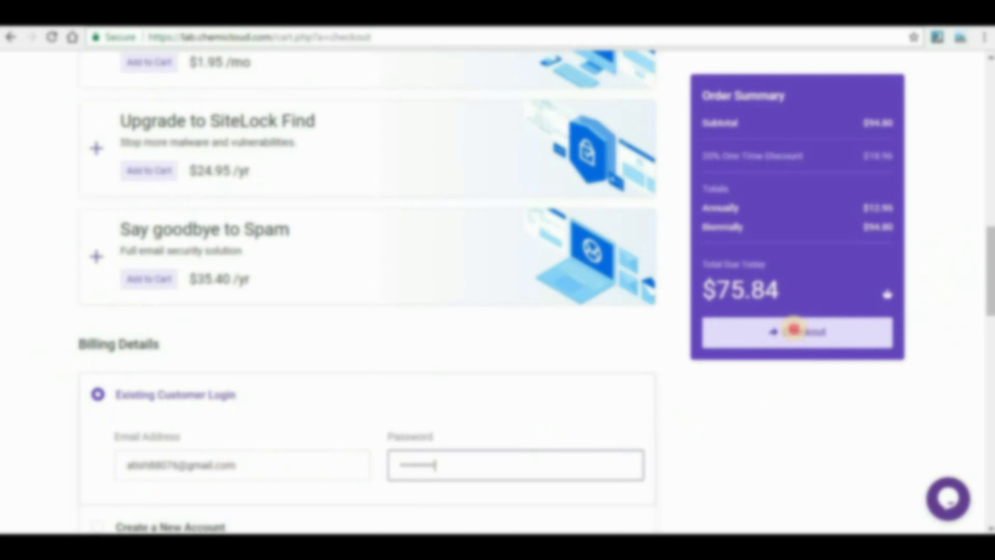
pyautogui.click(794, 330)
pyautogui.click(263, 183)
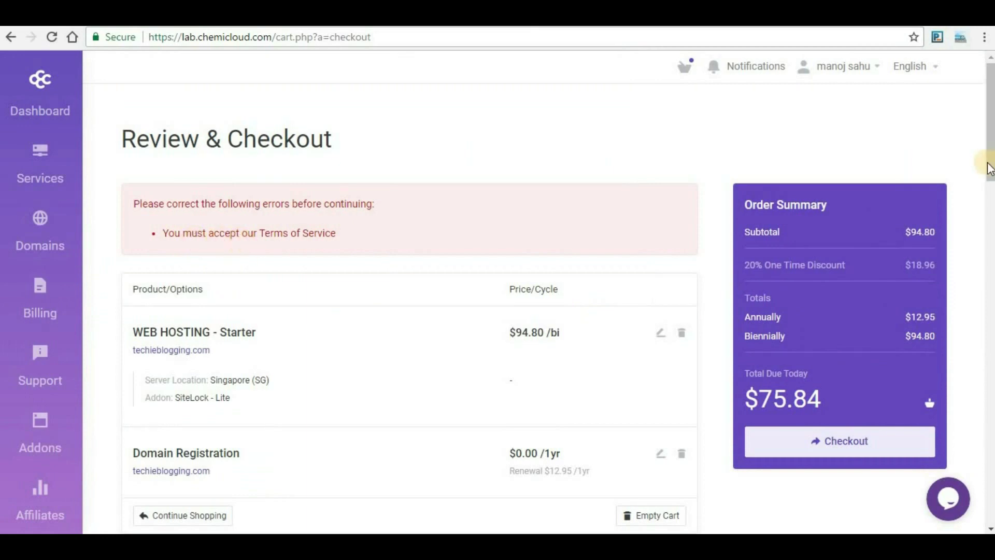
# Step: Accept the Terms of Service and place the order
pyautogui.scroll(-1, 973, 268)
pyautogui.scroll(-12, 972, 267)
pyautogui.scroll(-10, 971, 318)
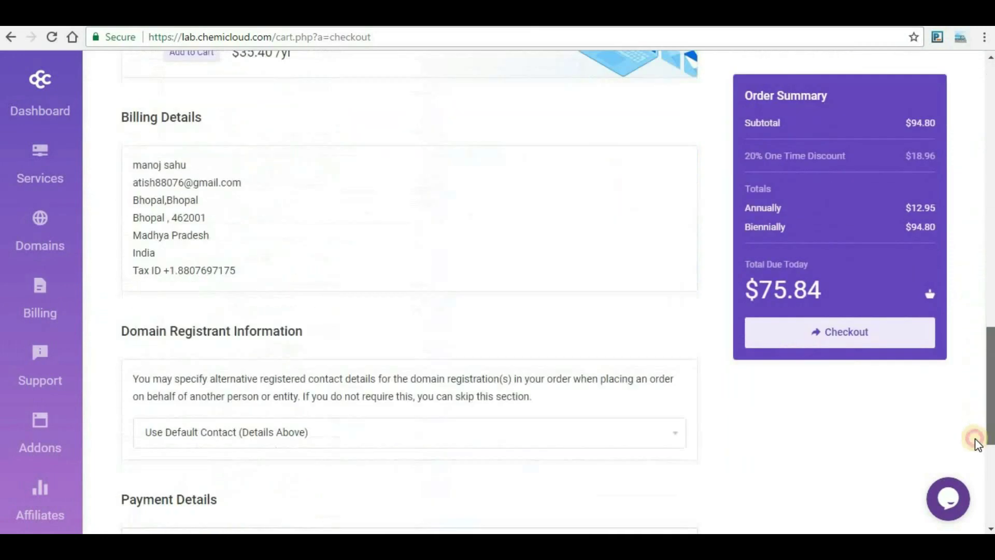
pyautogui.scroll(-3, 970, 438)
pyautogui.scroll(-1, 971, 462)
pyautogui.scroll(-2, 977, 504)
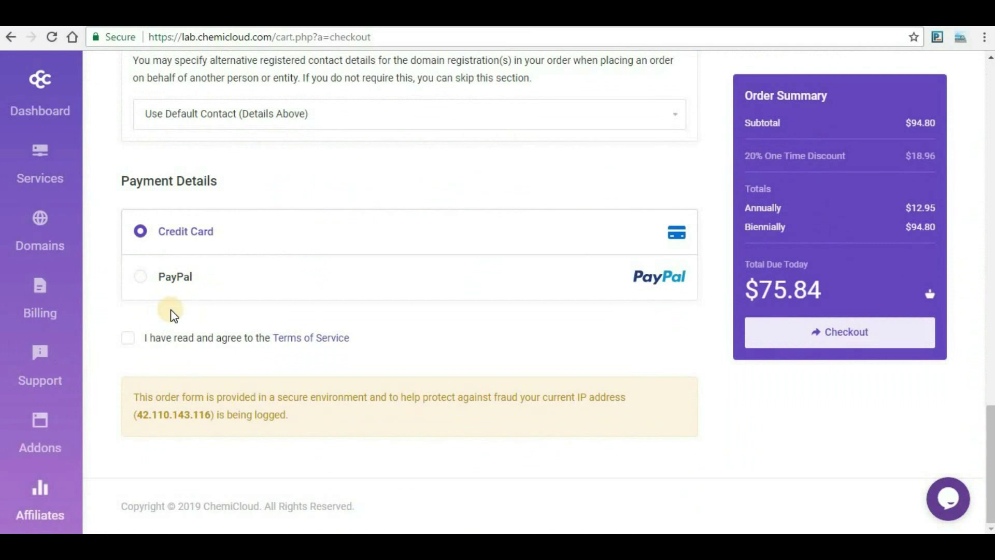
pyautogui.click(128, 339)
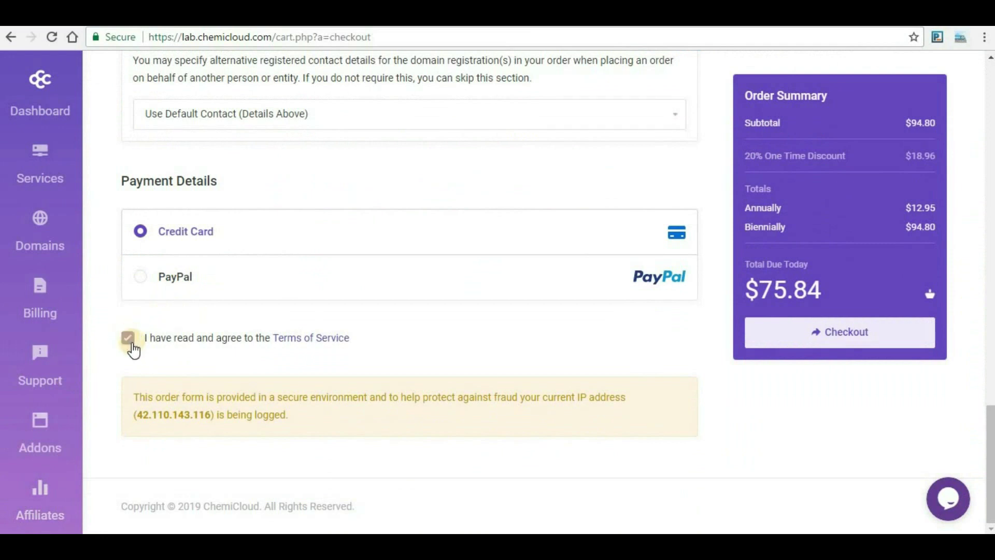
pyautogui.click(851, 338)
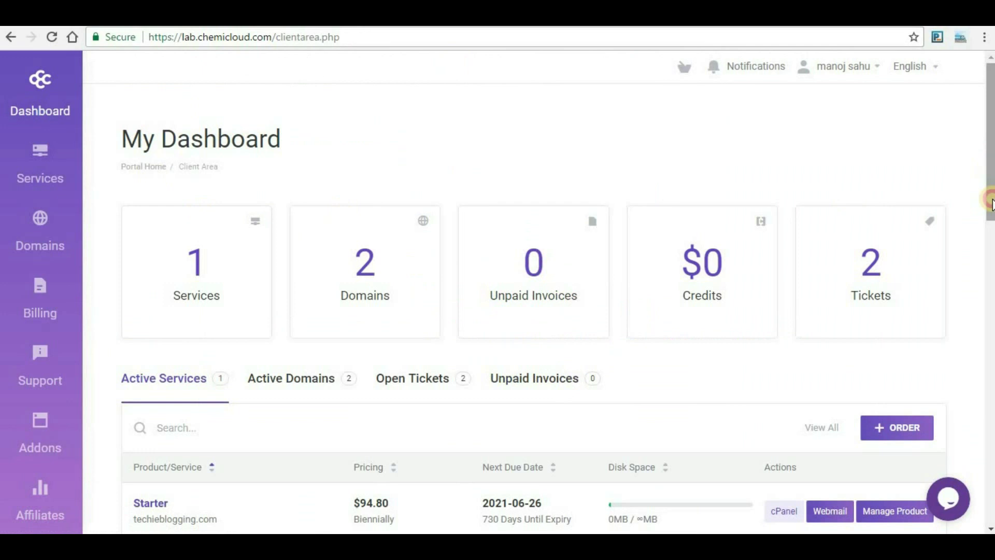
# Step: Open Manage Product for the Starter techieblogging.com service under Active Services
pyautogui.moveTo(990, 155); pyautogui.dragTo(991, 233)
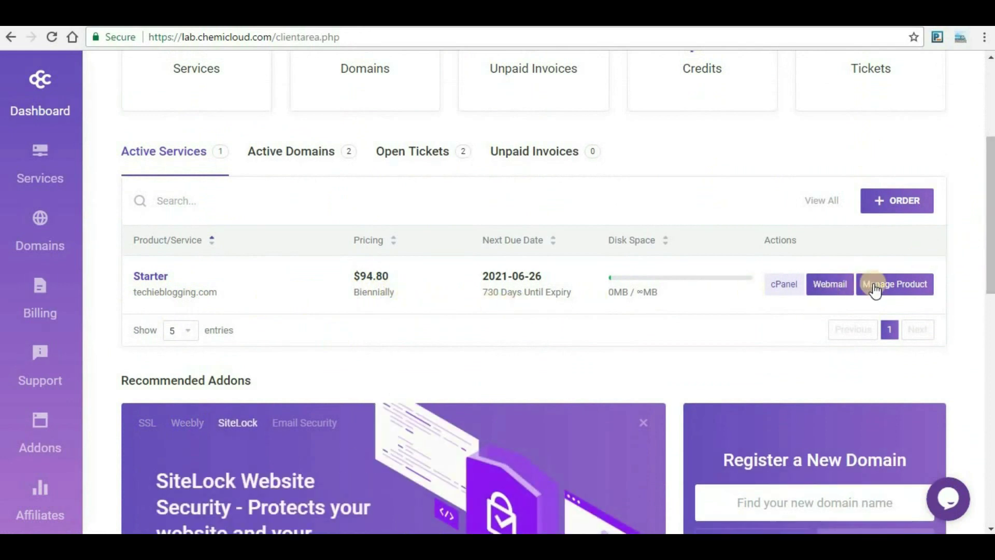
pyautogui.click(897, 289)
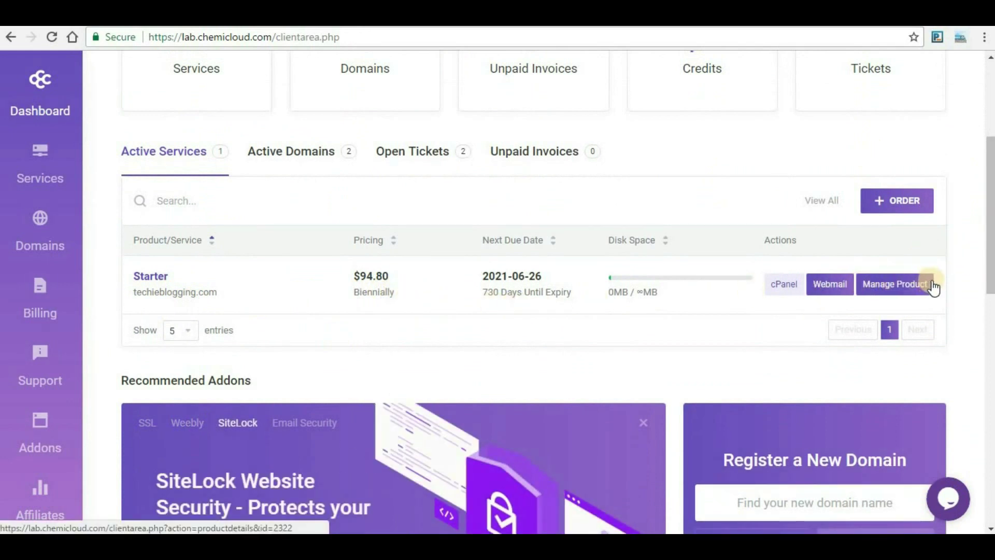